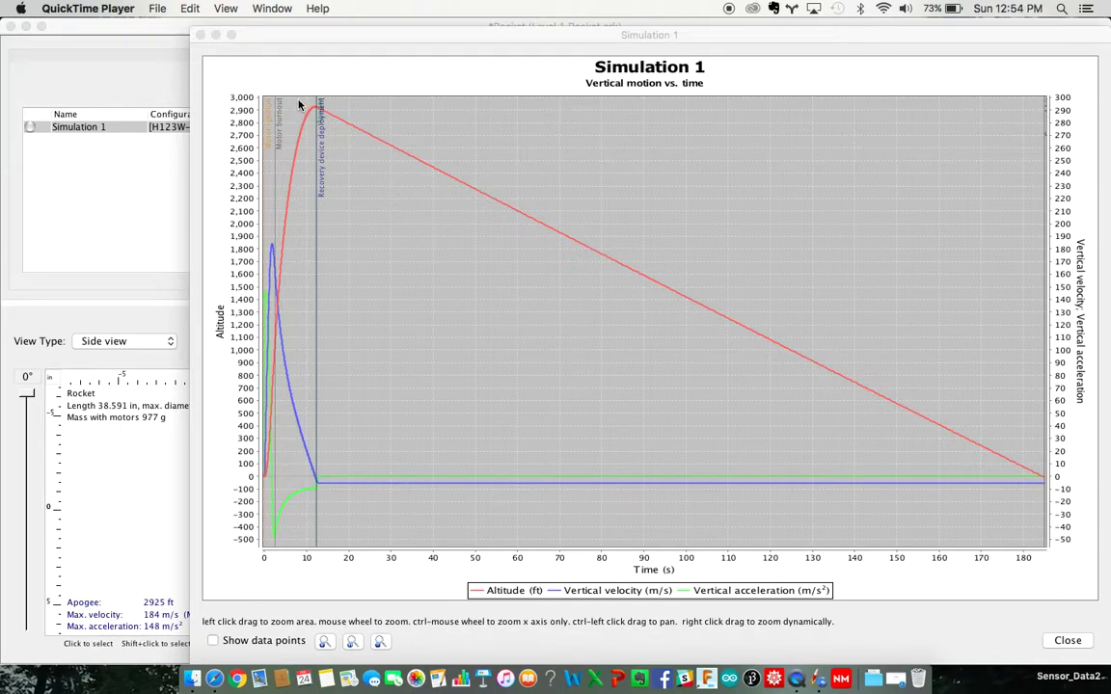
Step: Examine the altitude curve around apogee and recovery device deployment in the vertical motion plot, and close the plot
left_click_drag(298, 102, 348, 132)
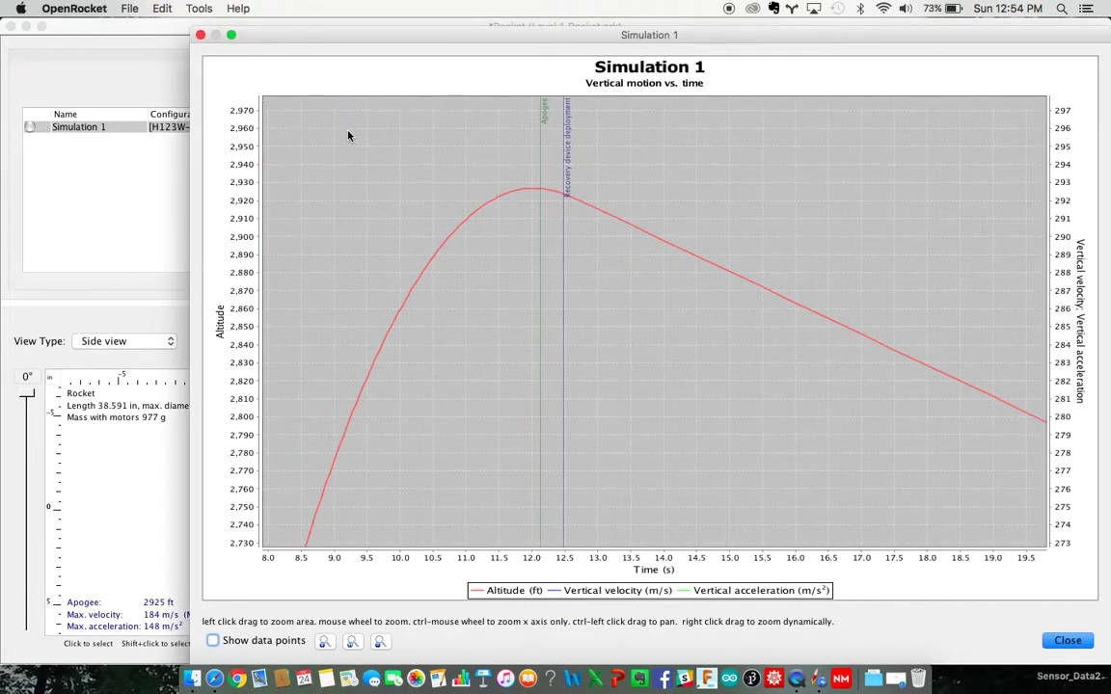
left_click_drag(507, 164, 584, 236)
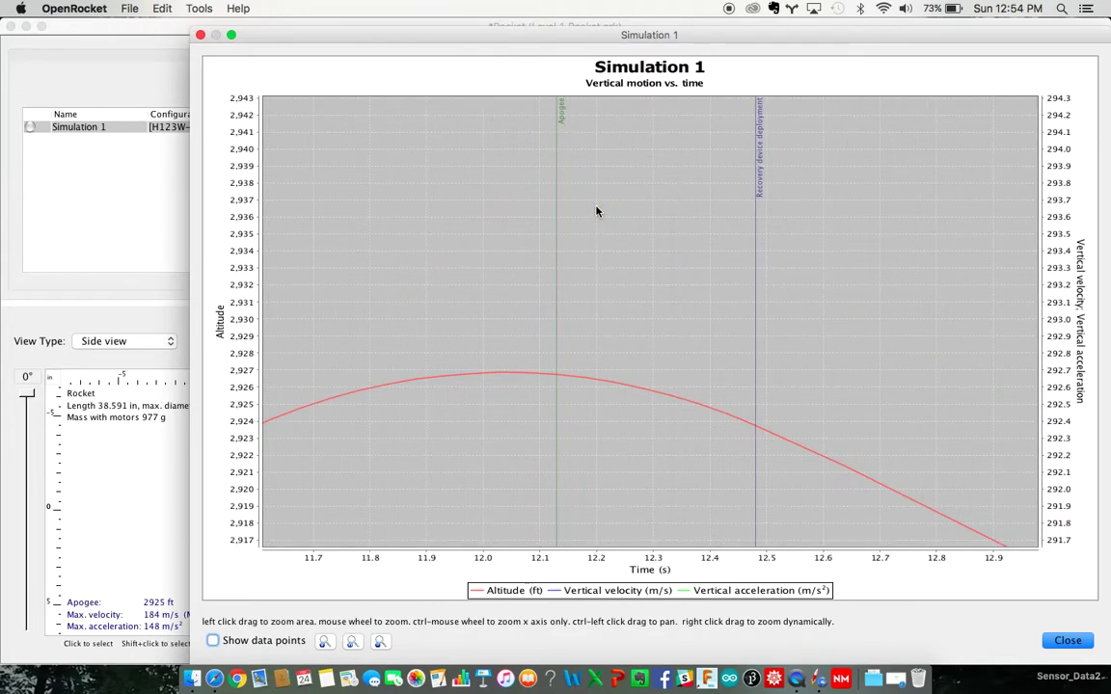
left_click(1060, 642)
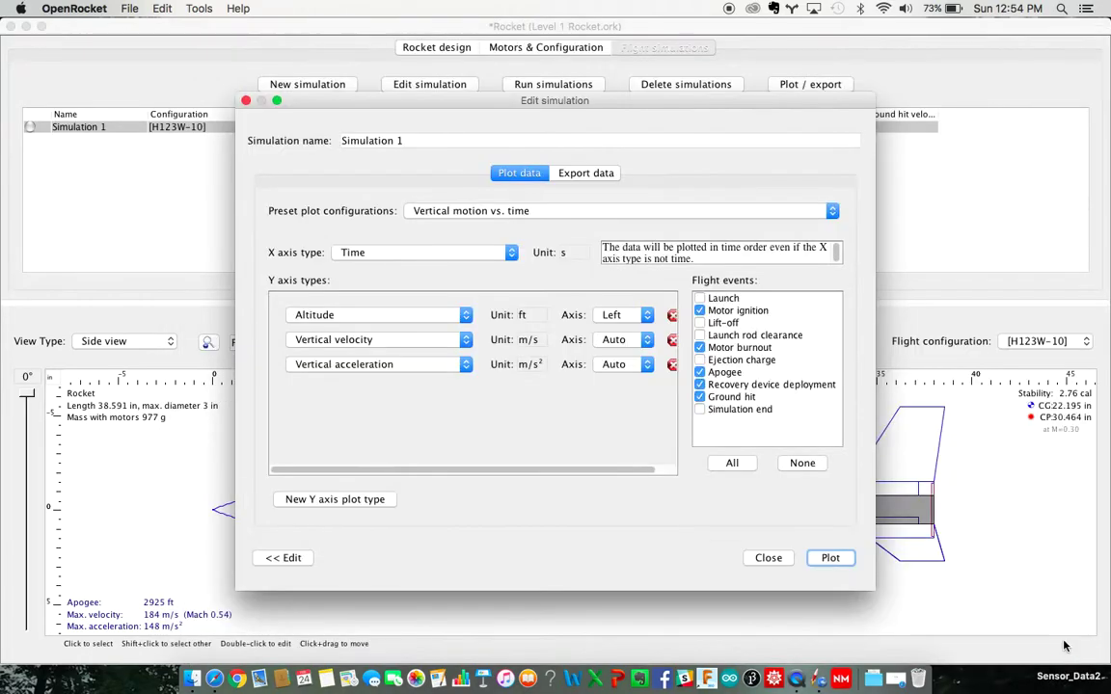
Step: Plot vertical motion vs. time again, examine velocity and acceleration around recovery device deployment, and close the plot and its settings
left_click(829, 558)
left_click_drag(291, 441, 360, 528)
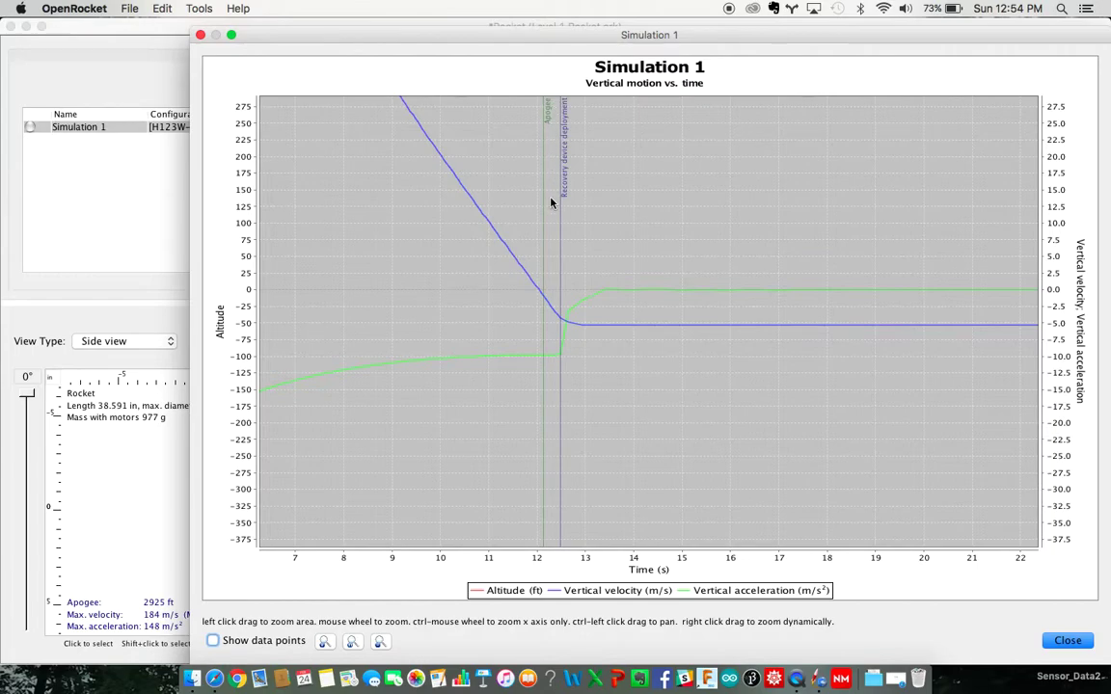
left_click(1069, 643)
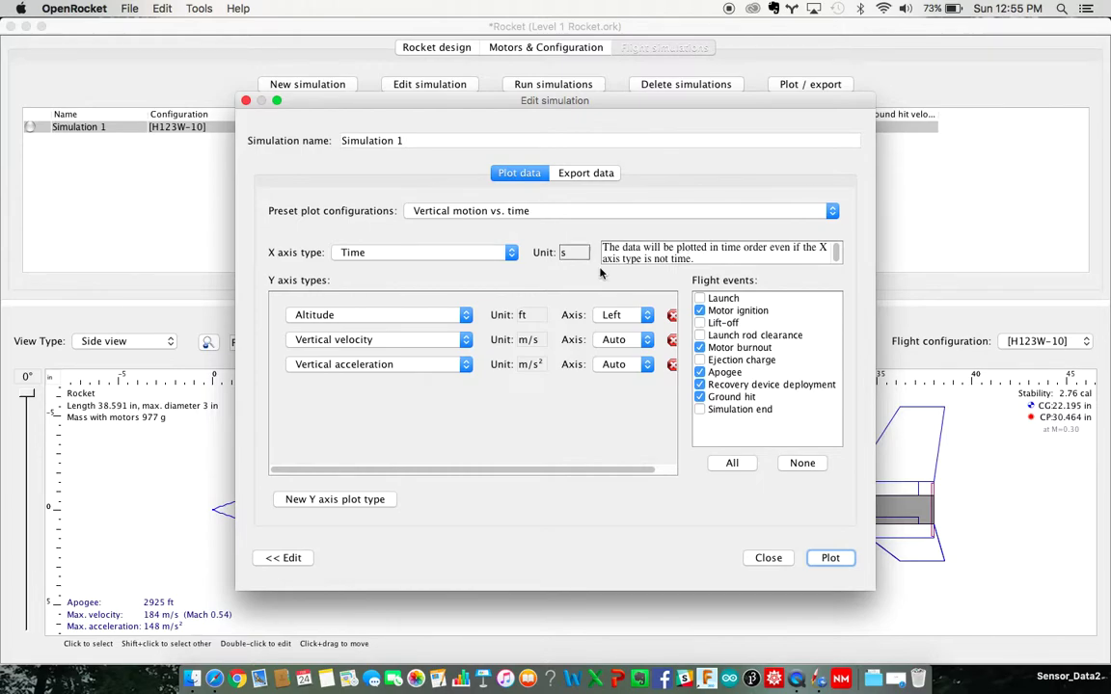
left_click(764, 560)
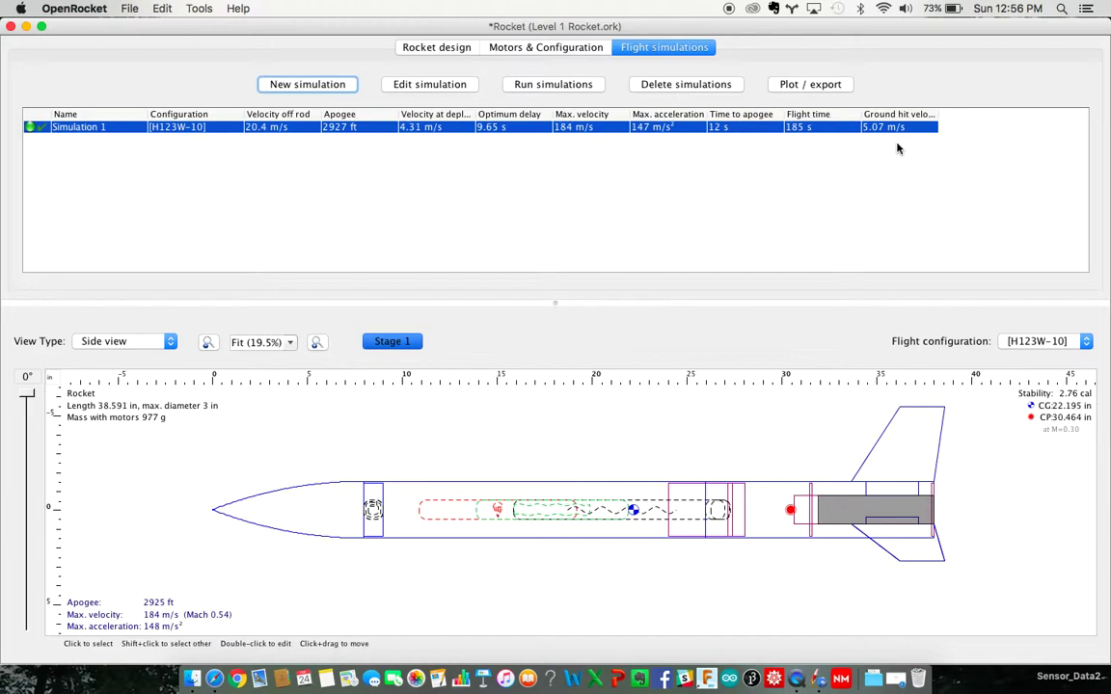
Step: Return to the rocket design and generate a print preview with all report elements and templates included
left_click(436, 48)
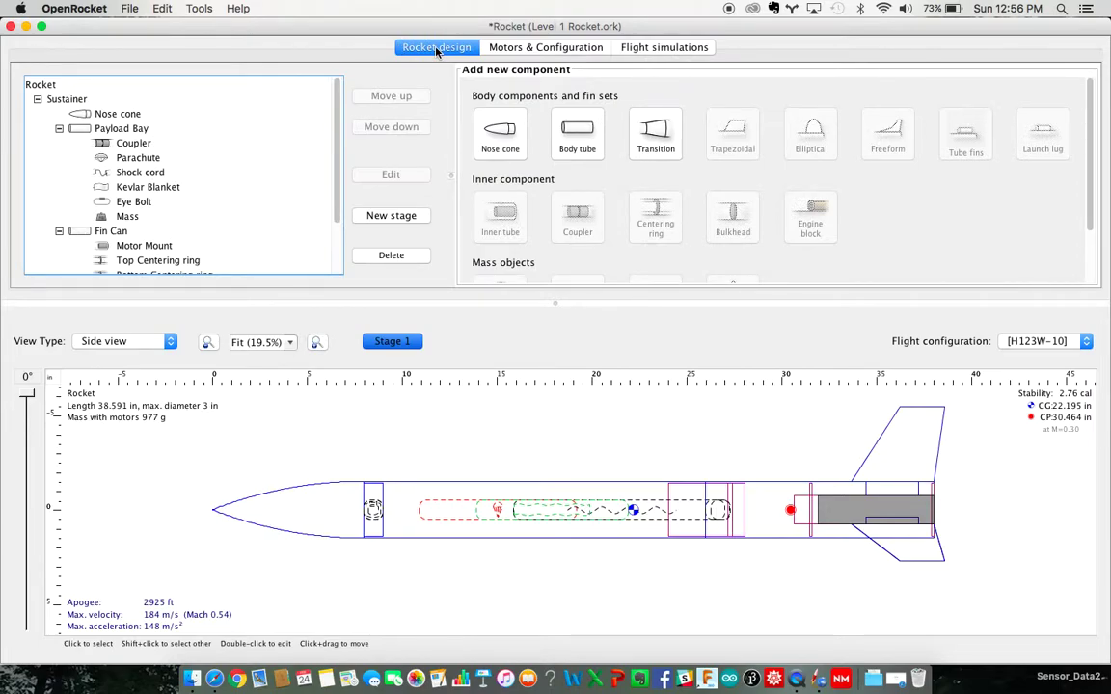
left_click(129, 8)
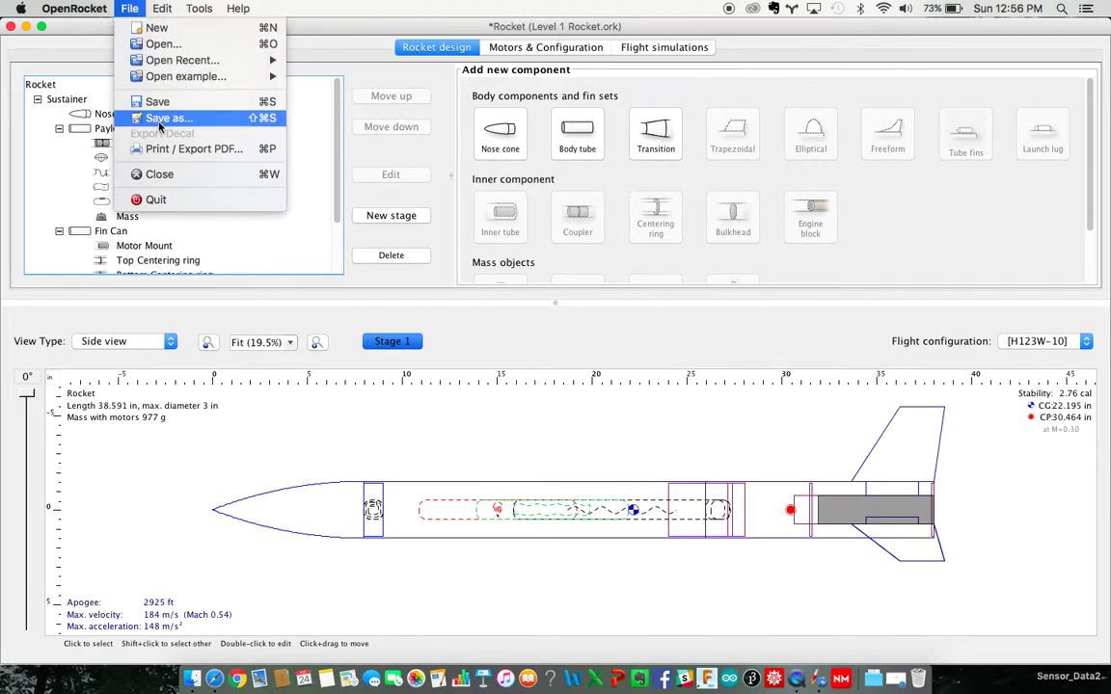
left_click(164, 150)
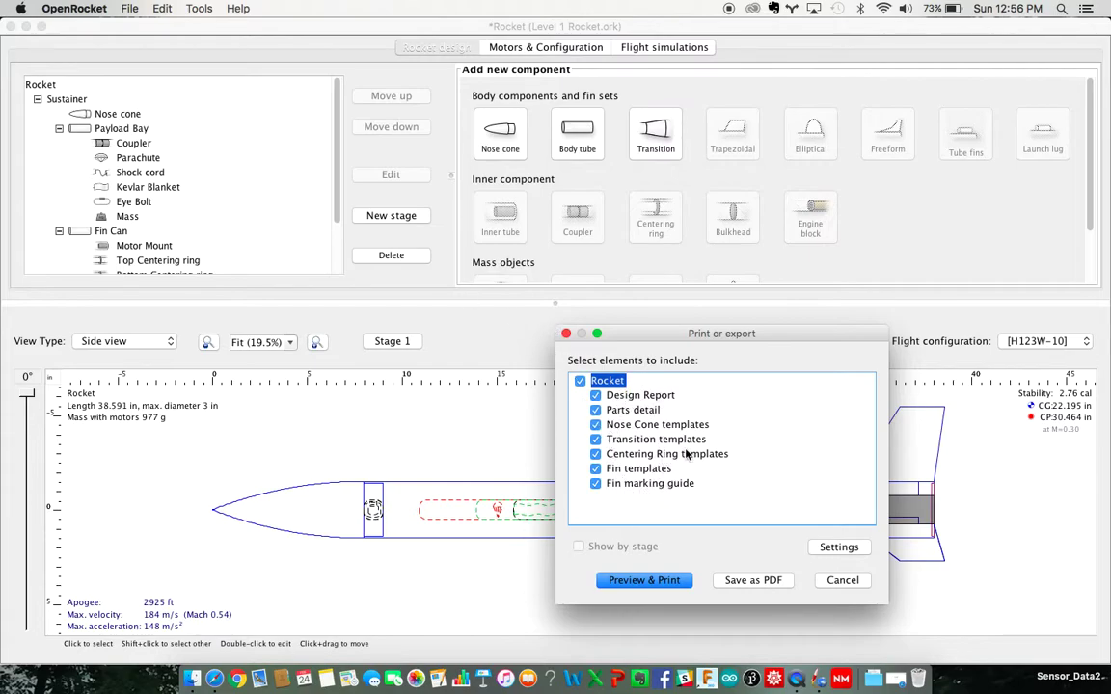
left_click(646, 583)
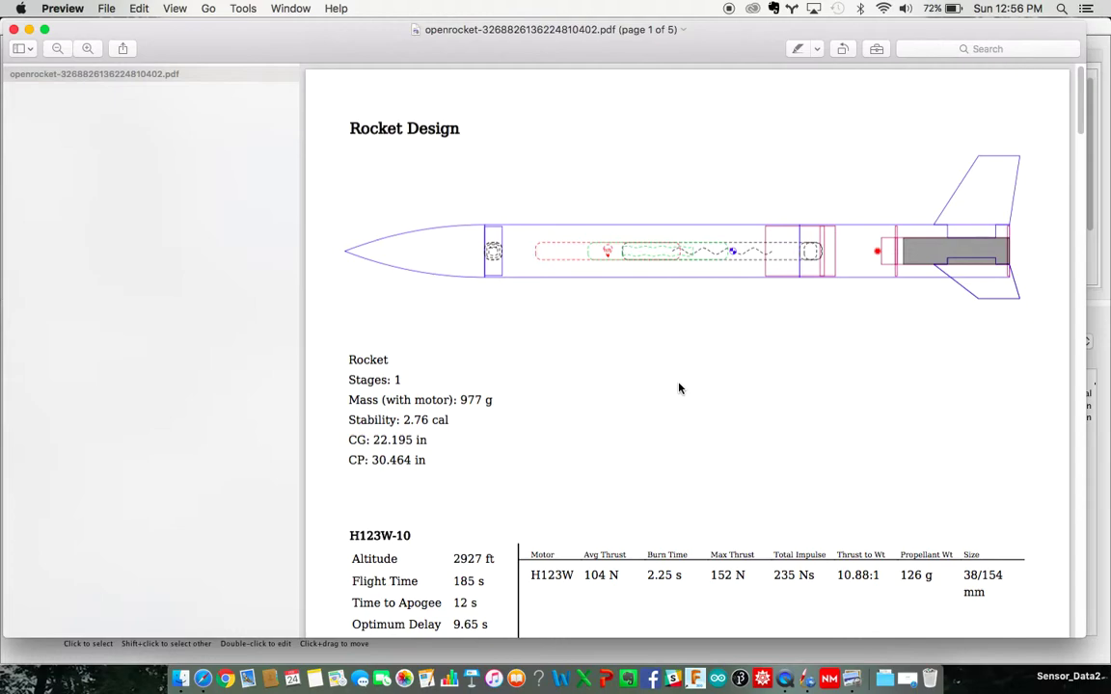
Step: Review the design report's flight and motor data for the H123W-10 configuration and the materials, dimensions and masses in Parts Detail
scroll(679, 388, "down", 5)
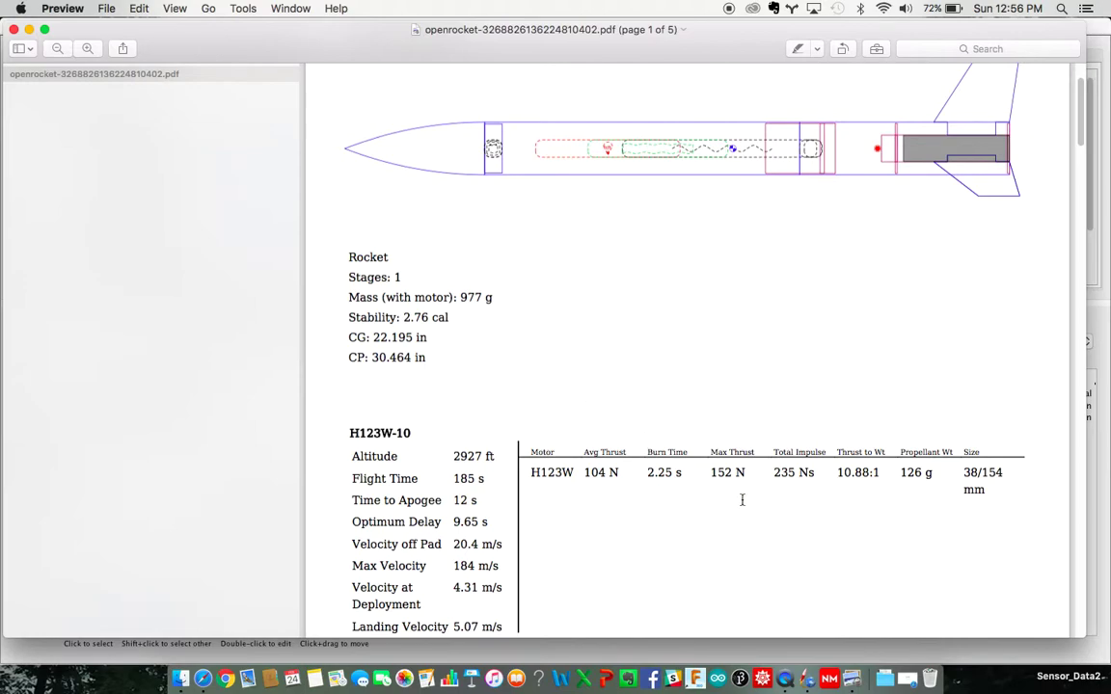
scroll(742, 500, "down", 8)
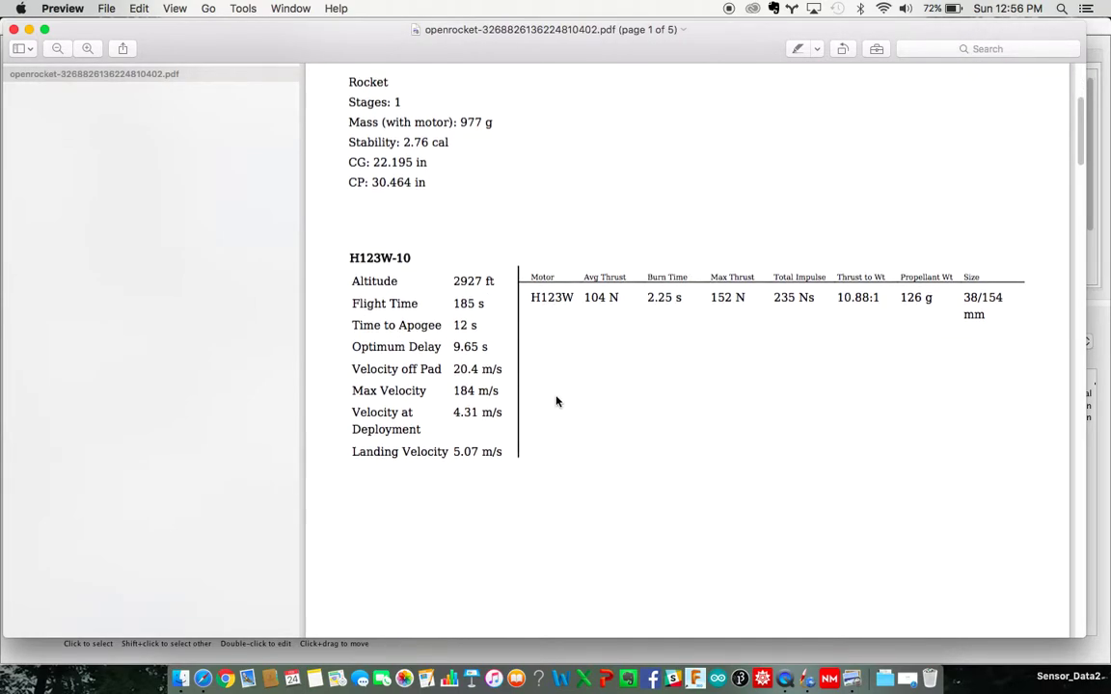
scroll(654, 451, "down", 20)
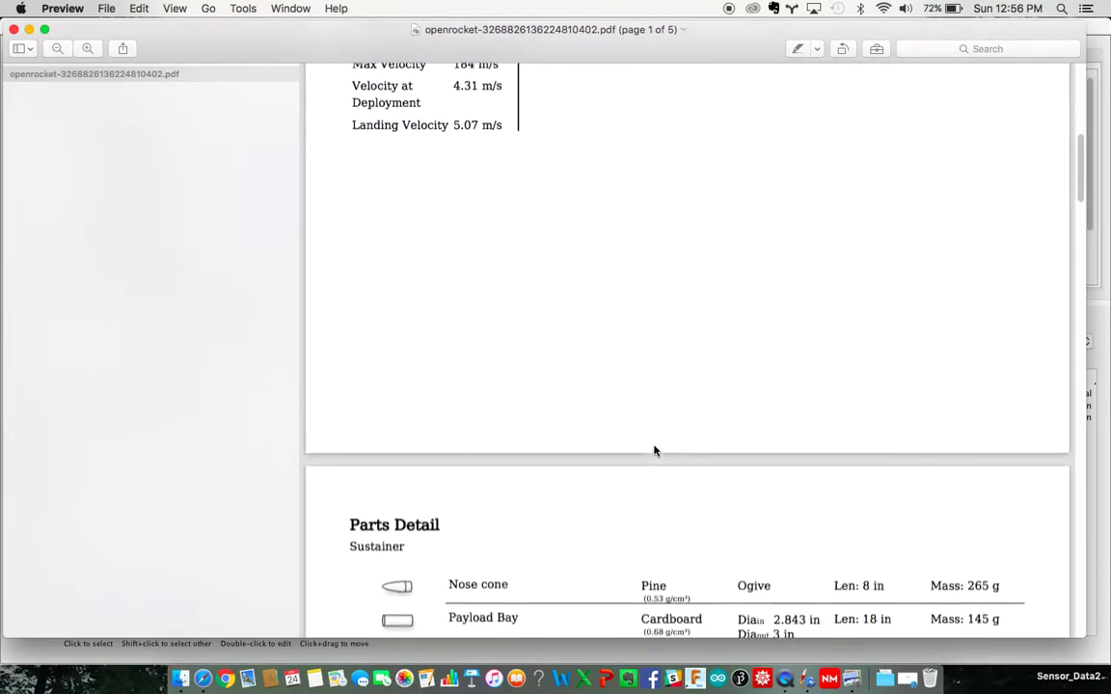
scroll(654, 450, "down", 12)
scroll(654, 450, "up", 6)
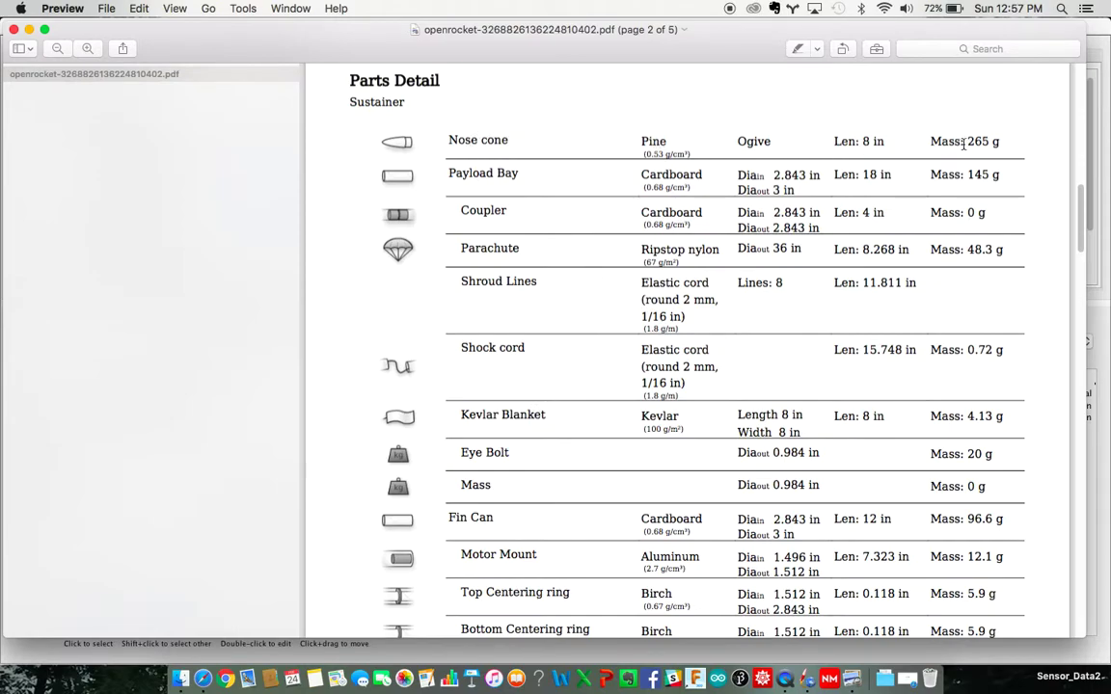
scroll(836, 241, "down", 10)
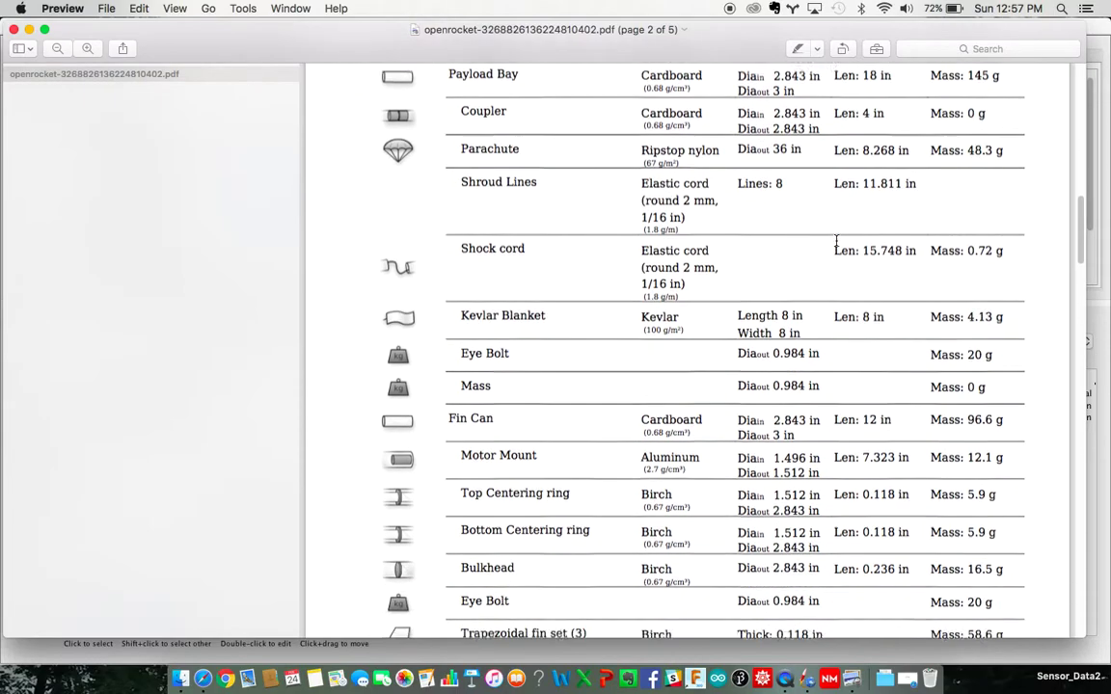
scroll(835, 241, "down", 15)
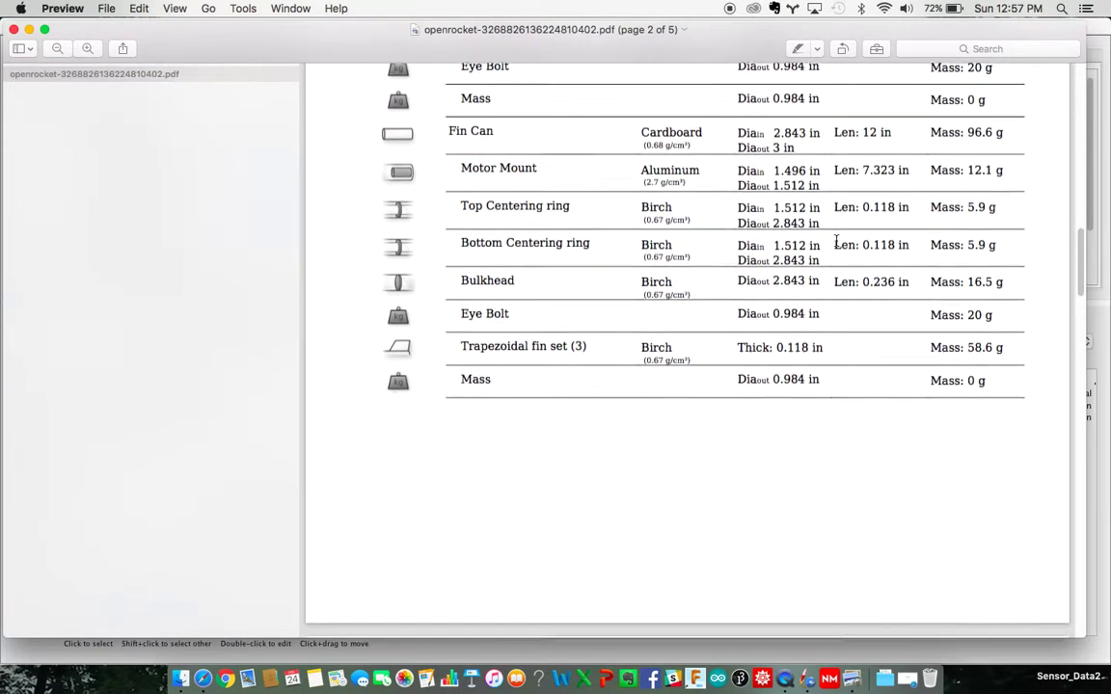
Step: Examine the fin marking guide and the fin, centering ring and nose cone templates, return to the first page and close the preview document
scroll(836, 242, "down", 4)
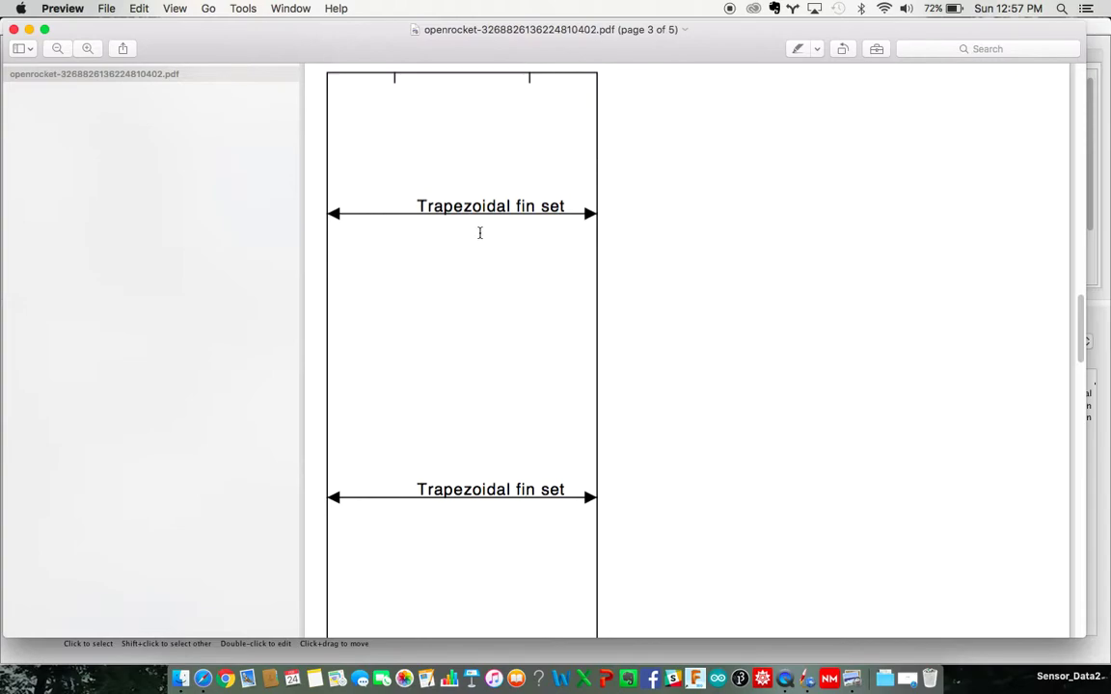
scroll(496, 334, "down", 10)
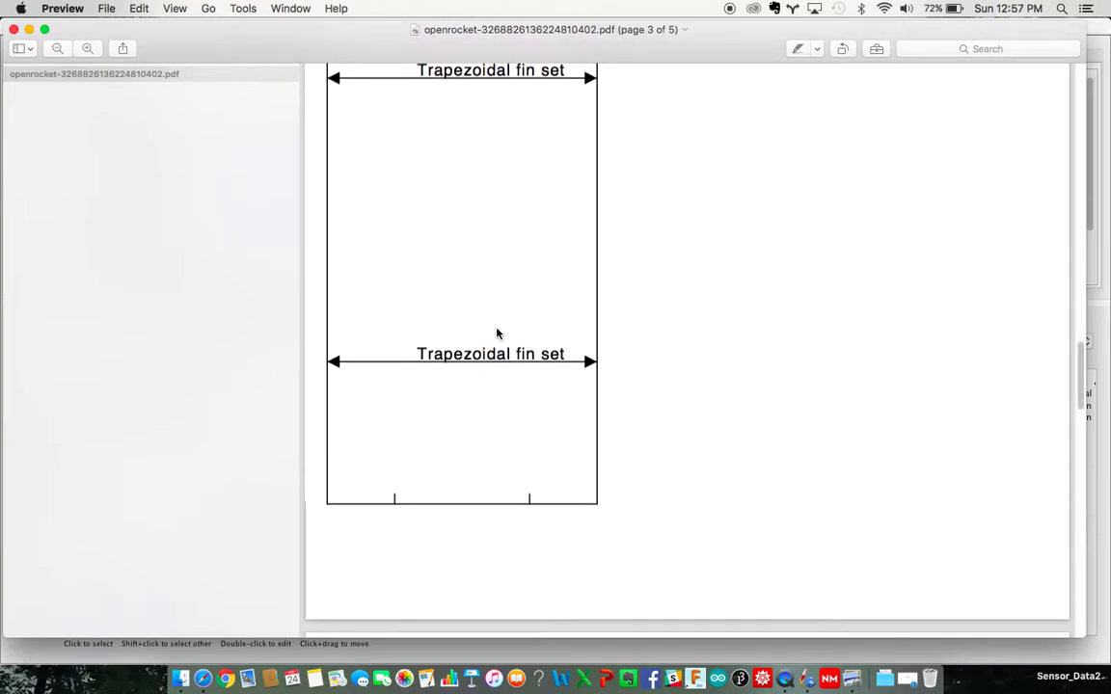
scroll(496, 334, "up", 10)
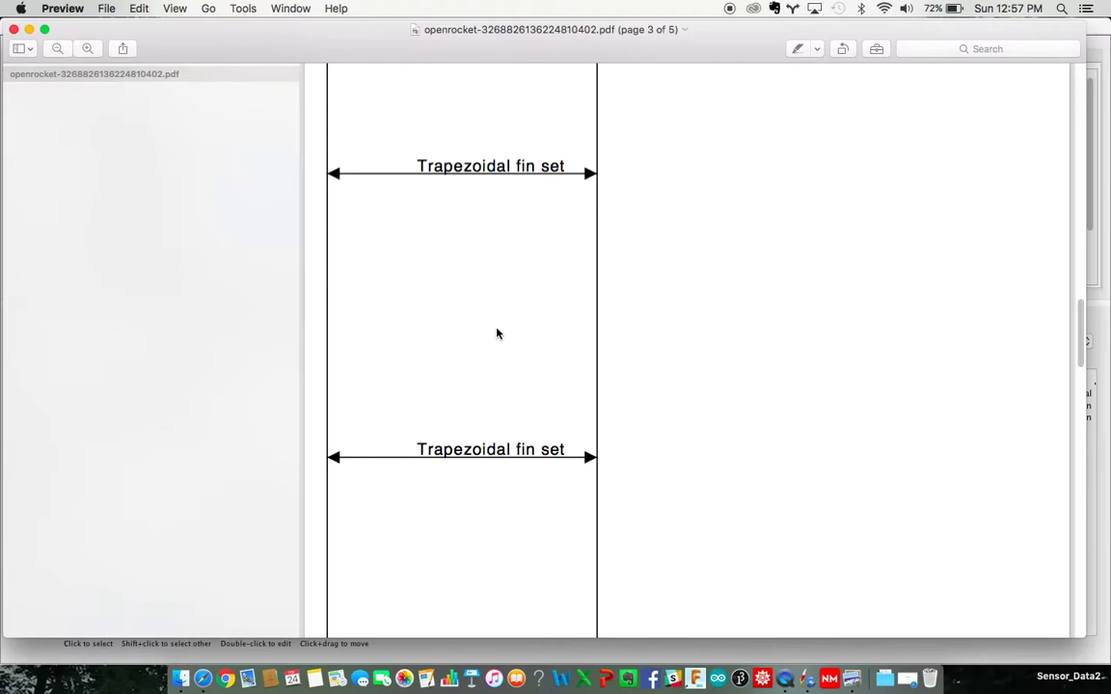
scroll(497, 334, "up", 3)
scroll(497, 334, "down", 5)
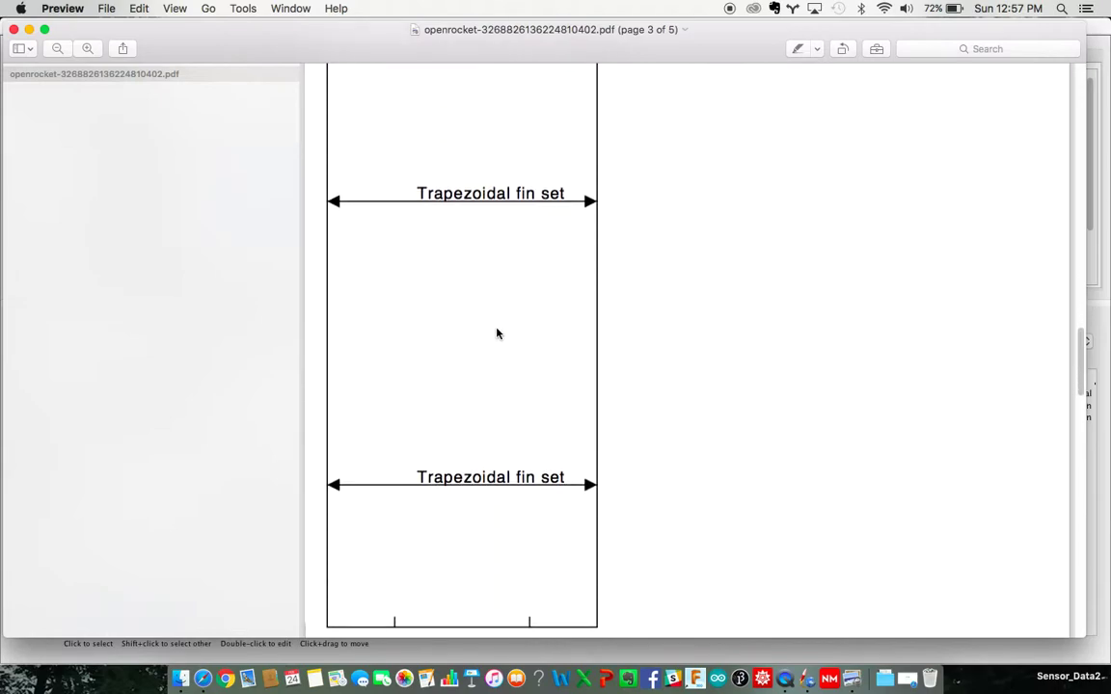
scroll(496, 334, "down", 12)
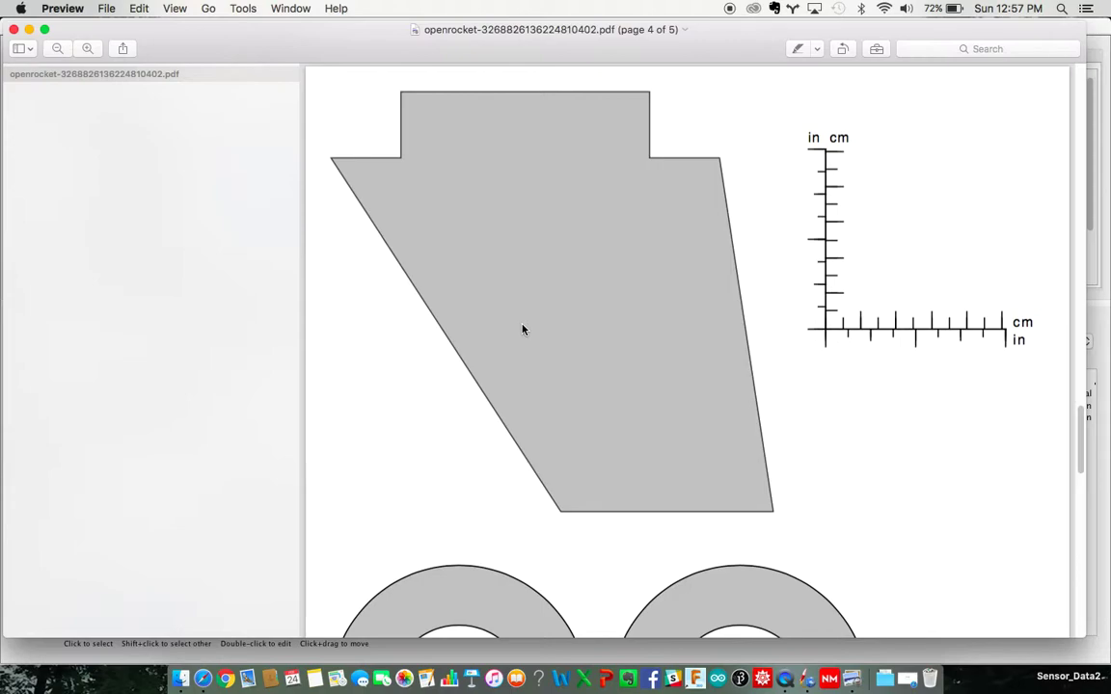
scroll(522, 329, "down", 6)
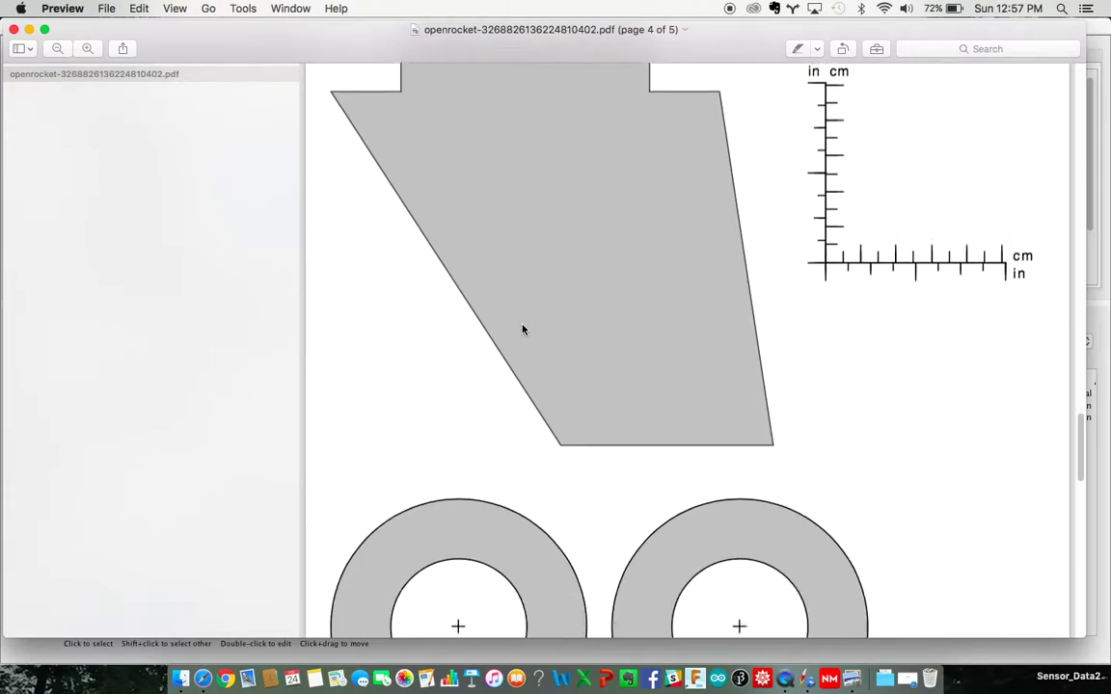
scroll(683, 391, "down", 15)
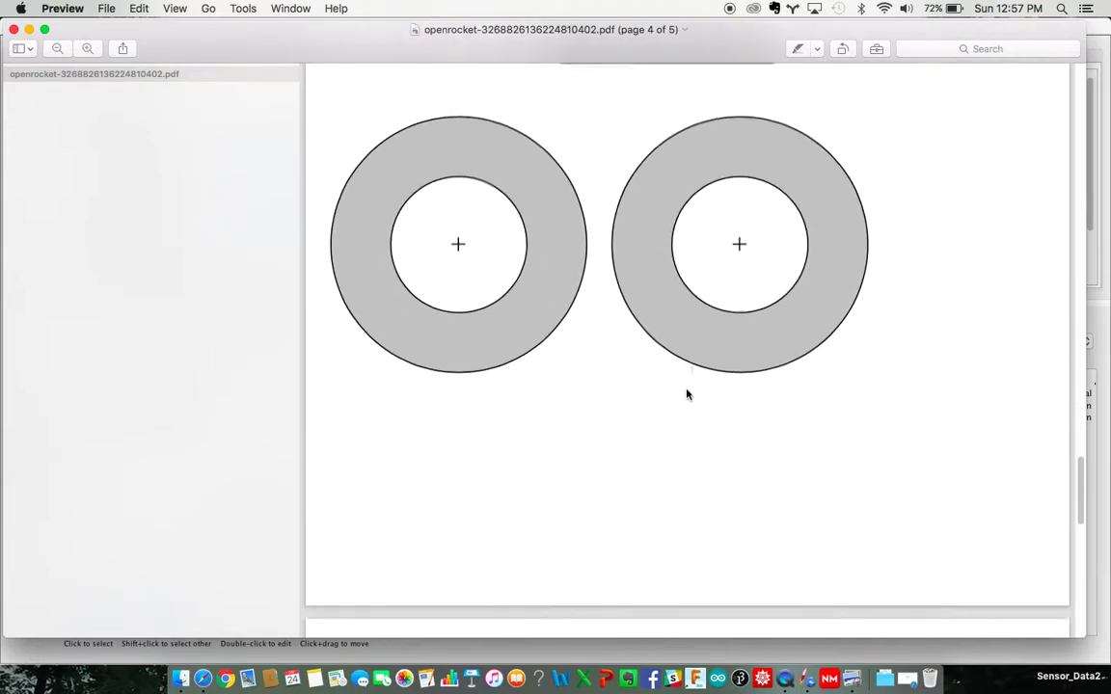
scroll(686, 394, "down", 6)
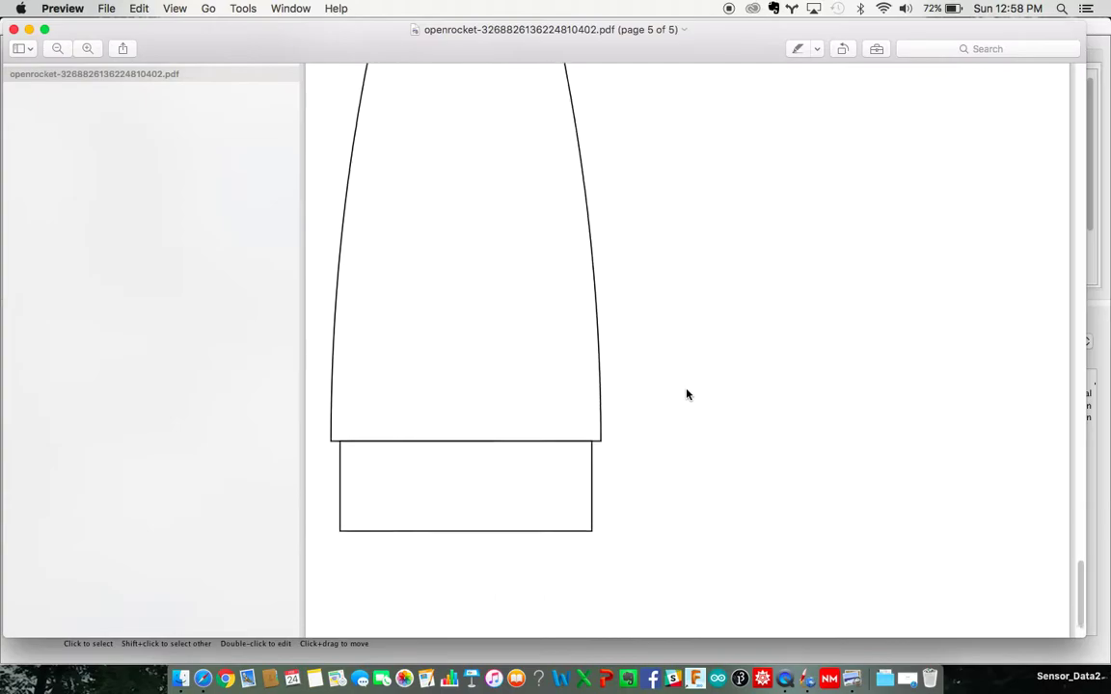
scroll(686, 395, "up", 20)
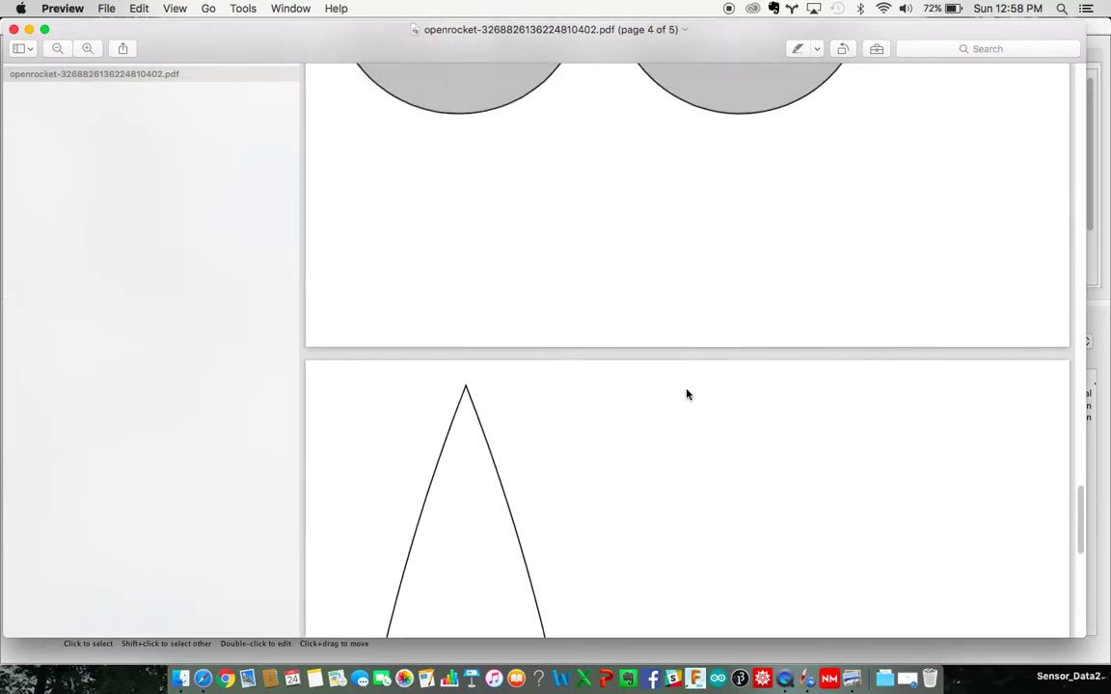
scroll(686, 395, "up", 20)
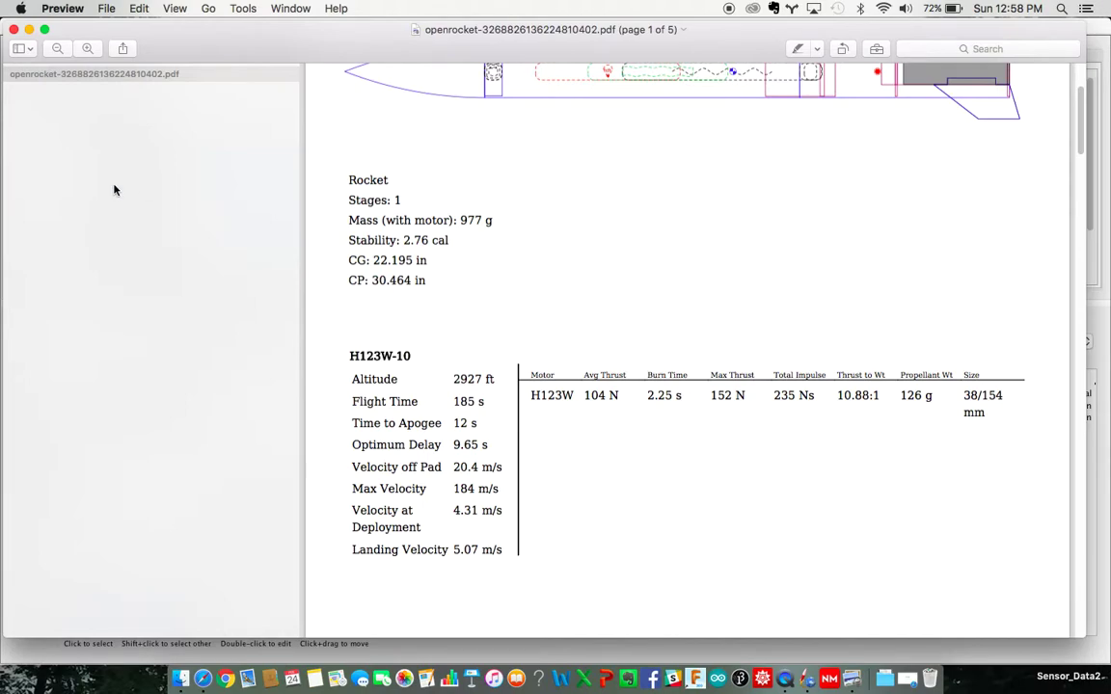
left_click(13, 29)
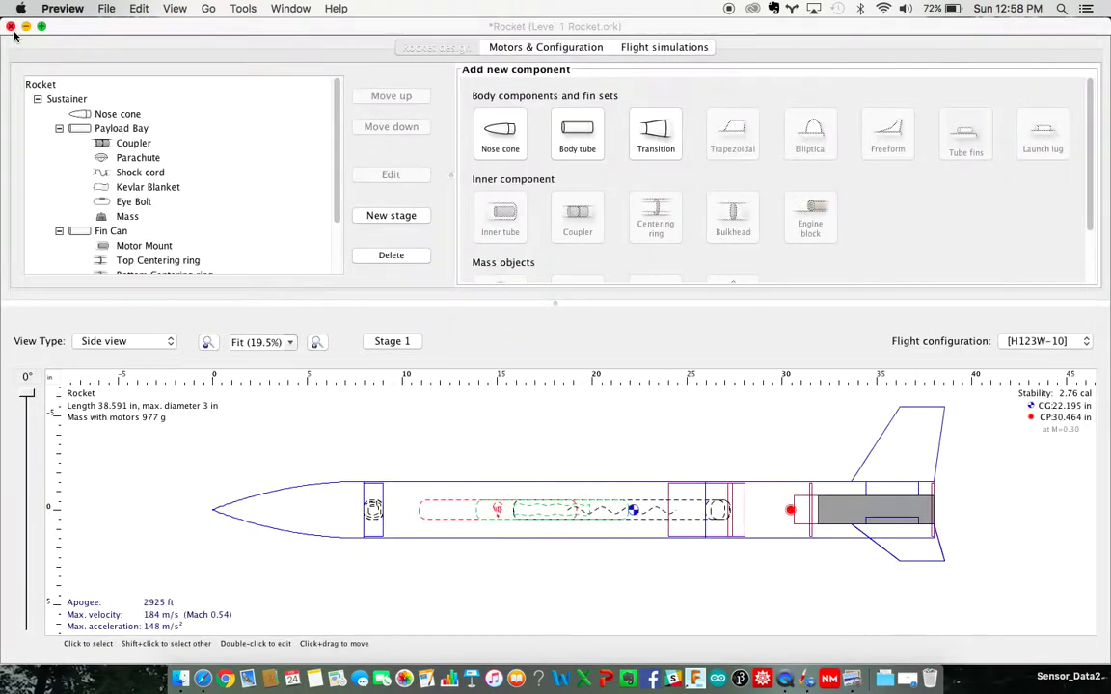